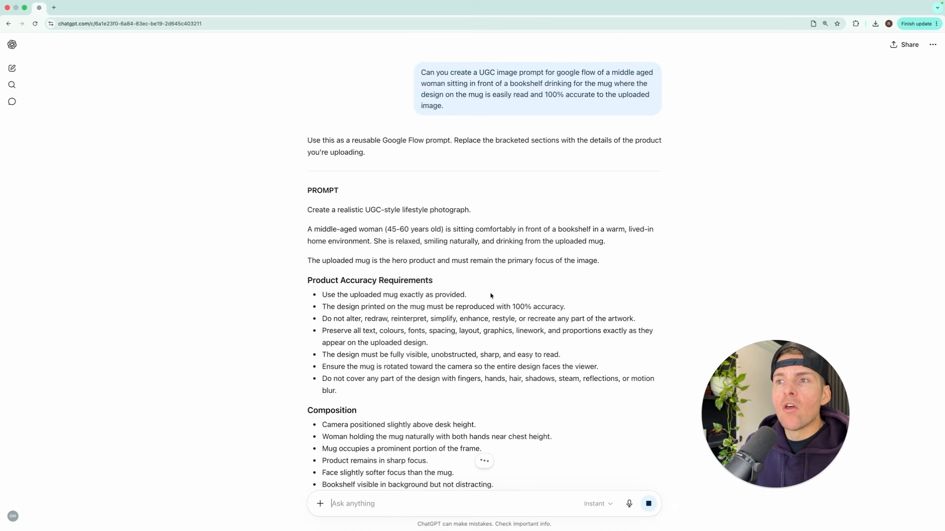
Step: Review the generated mug prompt and select its text from the opening photograph line through the Critical Requirements paragraph
scroll(490, 295, "down", 3)
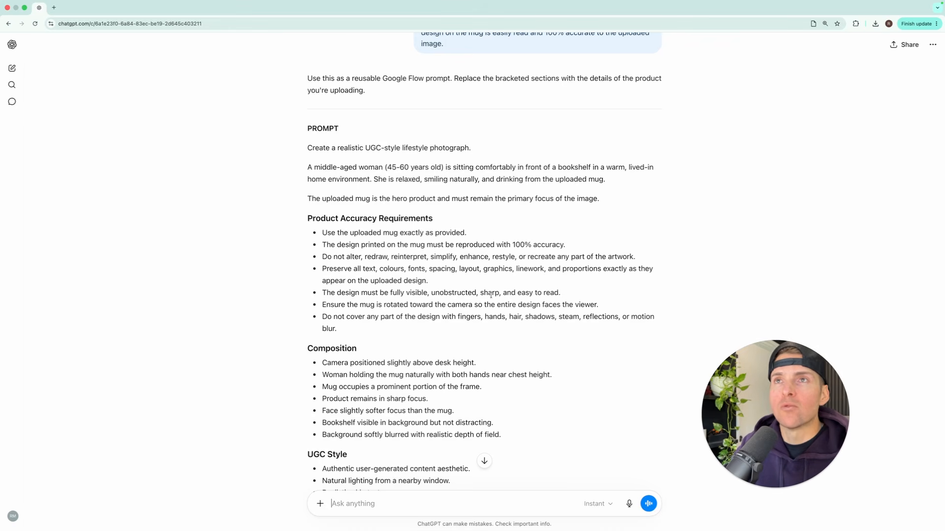
scroll(491, 296, "up", 3)
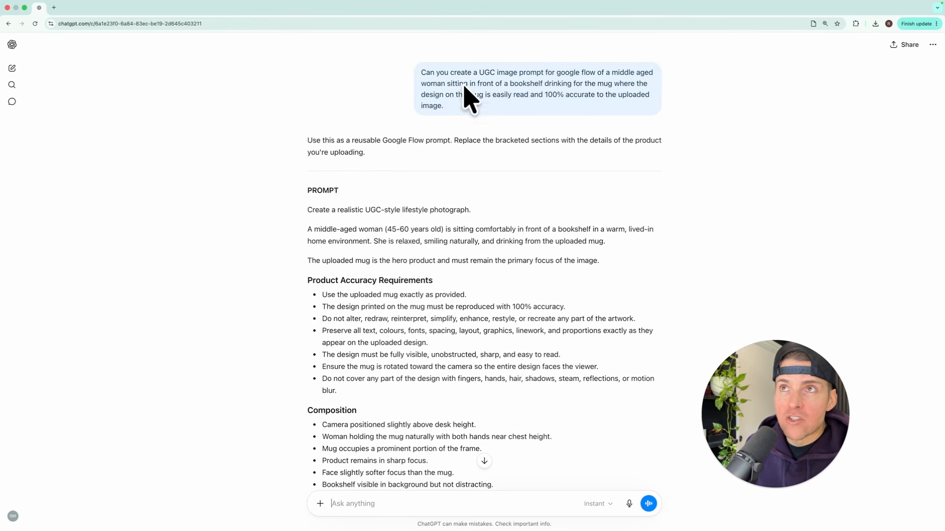
scroll(428, 194, "down", 9)
scroll(428, 193, "down", 5)
scroll(427, 194, "up", 11)
left_click_drag(318, 152, 549, 394)
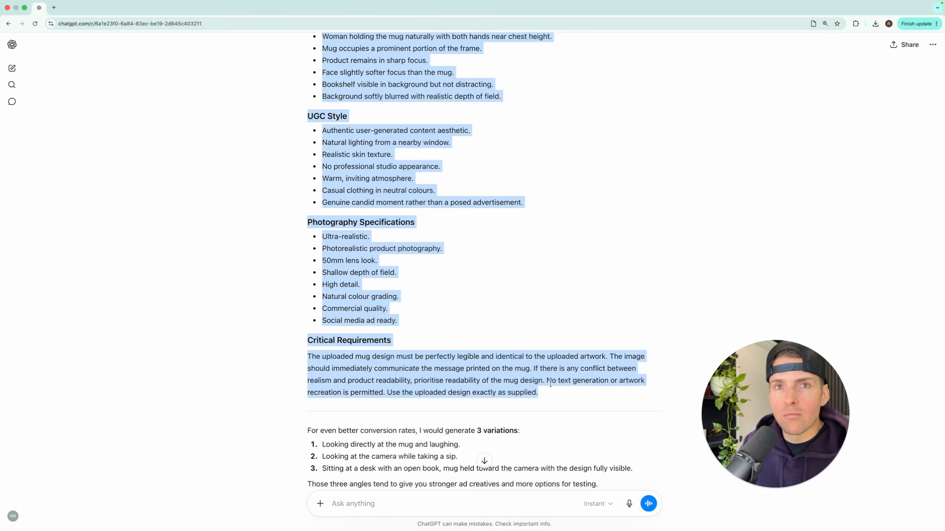
scroll(560, 383, "up", 6)
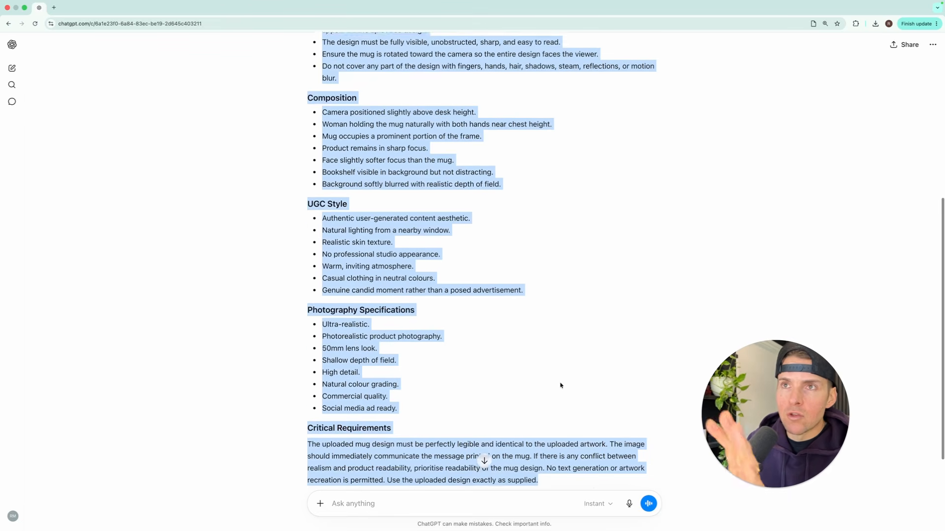
scroll(559, 385, "up", 2)
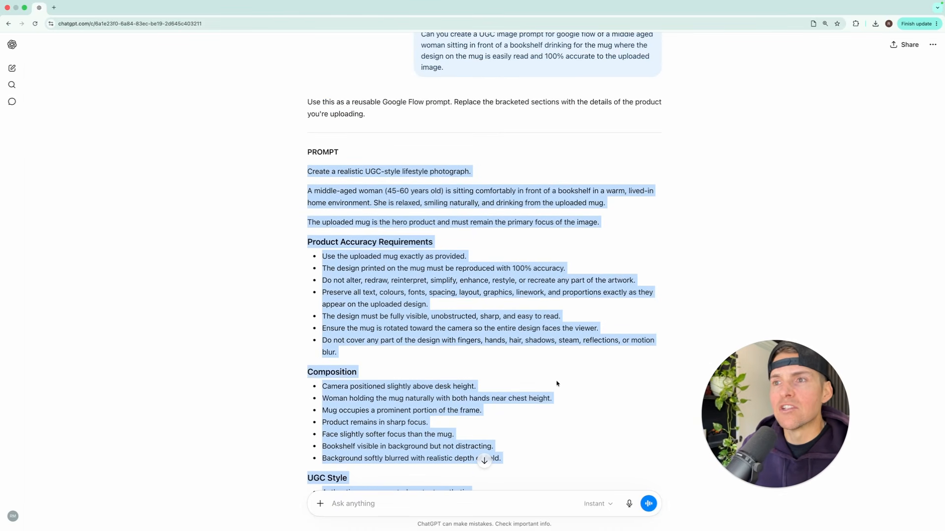
scroll(558, 372, "down", 1)
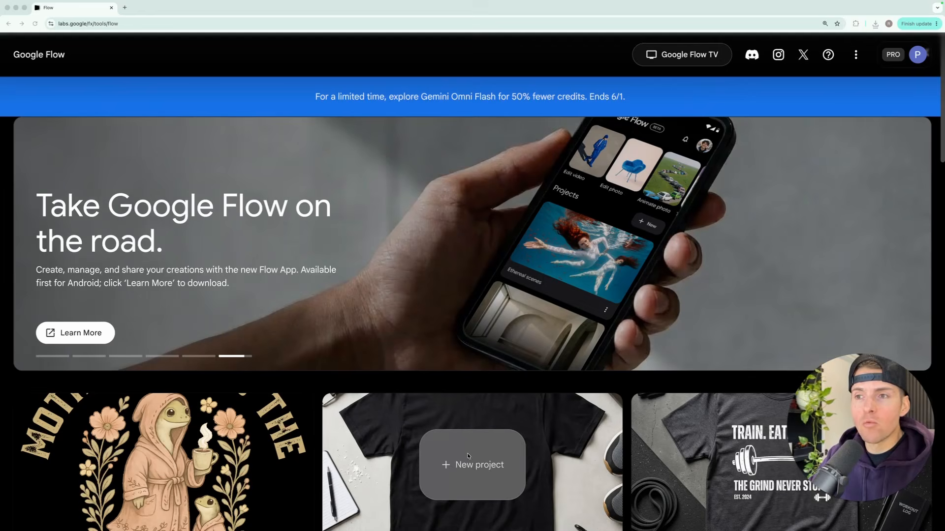
Step: Switch to Google Flow, create a new project and paste the copied mug prompt into the creation prompt
left_click(477, 472)
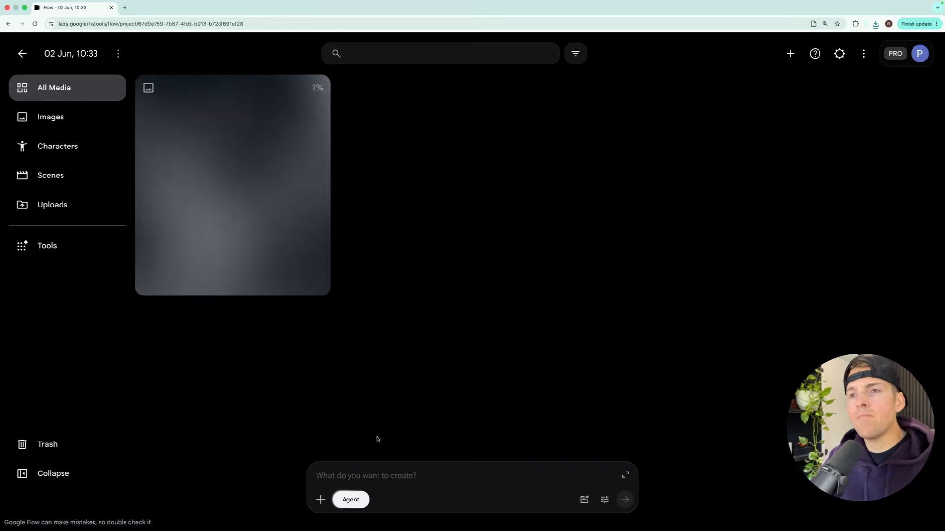
left_click(379, 479)
key("super+v")
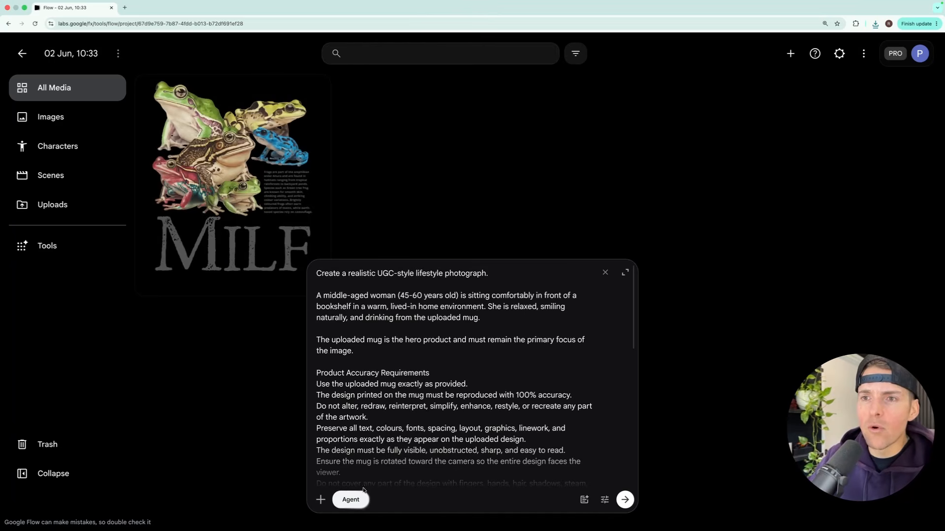
Step: Set the image generation model to Nano Banana Pro
scroll(442, 423, "down", 1)
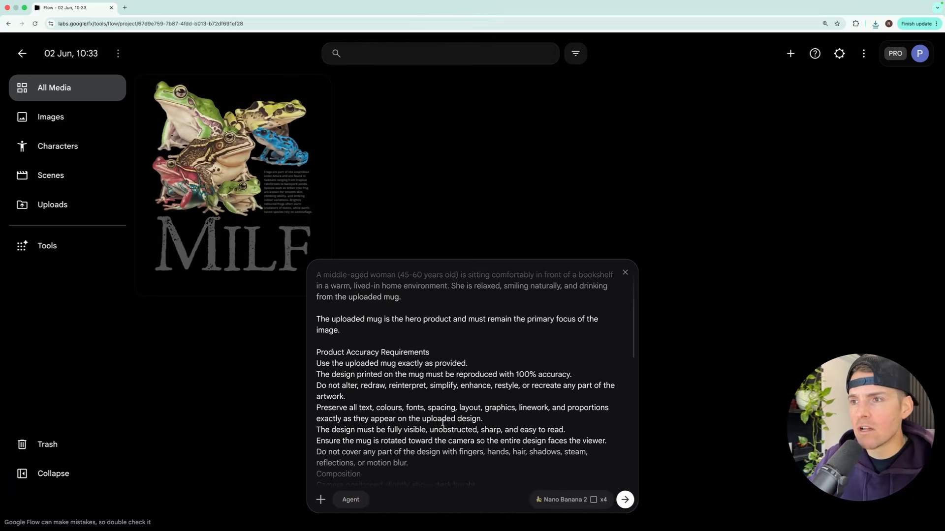
left_click(584, 501)
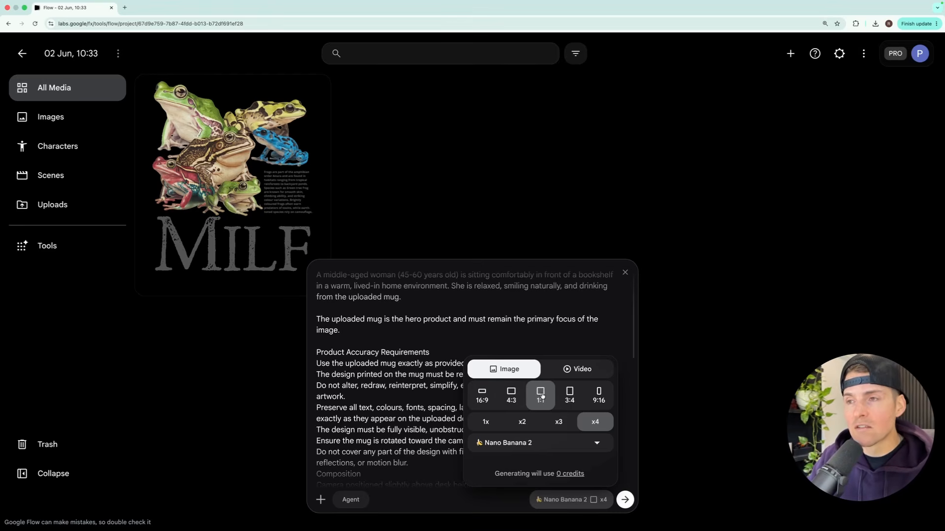
left_click(585, 443)
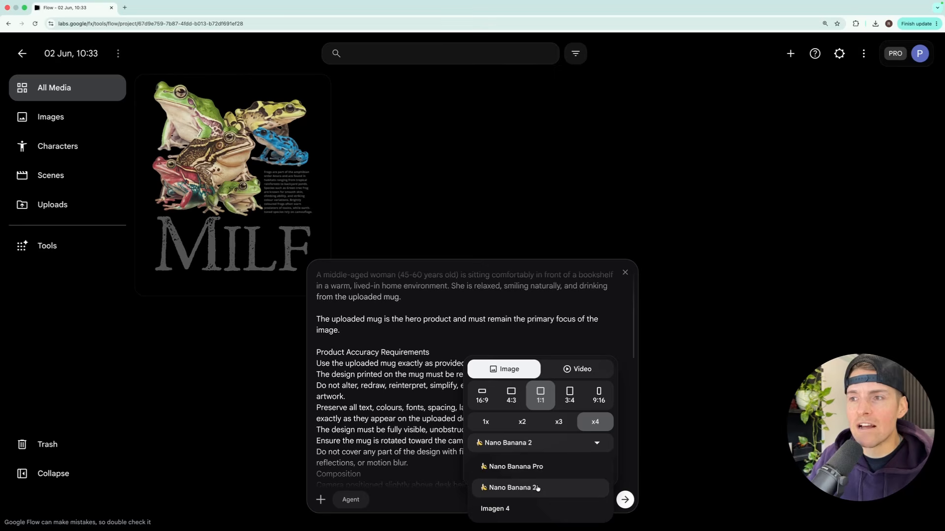
left_click(547, 469)
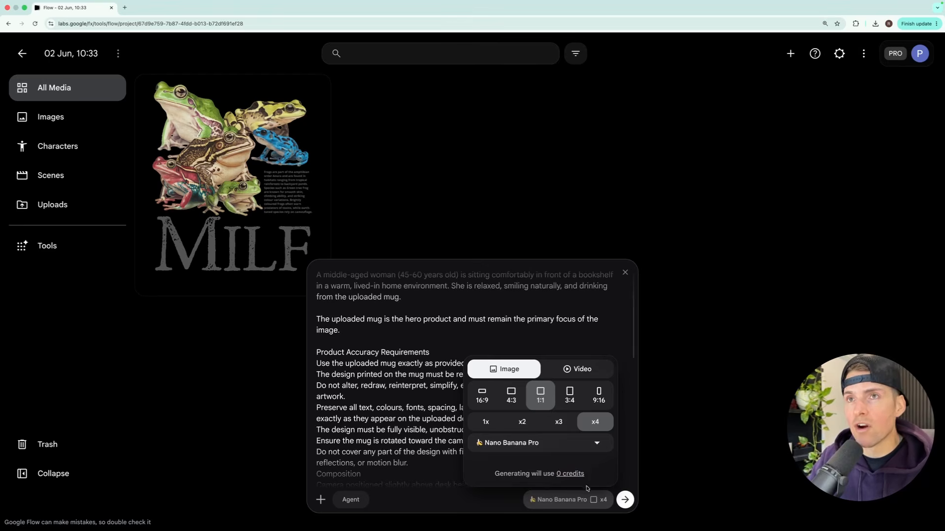
left_click(328, 315)
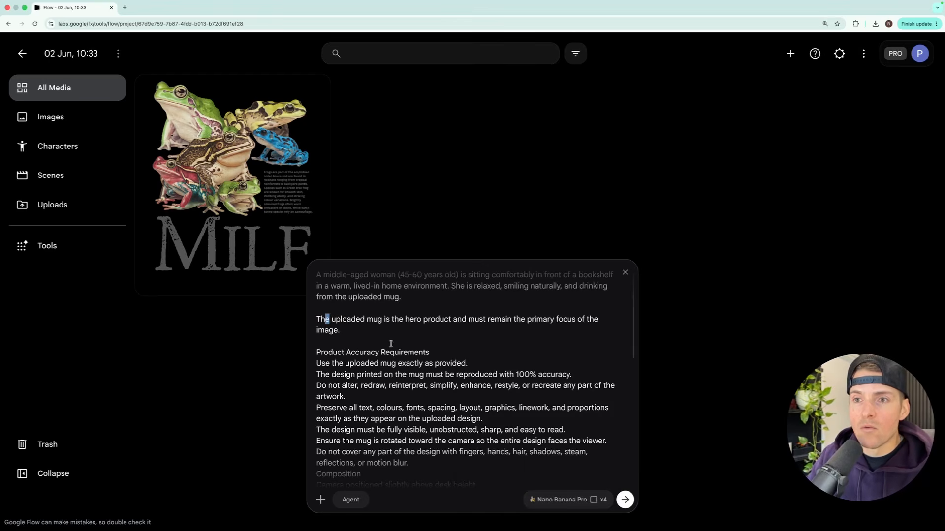
Step: Attach the uploaded Milf (4).png frog design to the mug prompt and generate the images
scroll(390, 344, "up", 1)
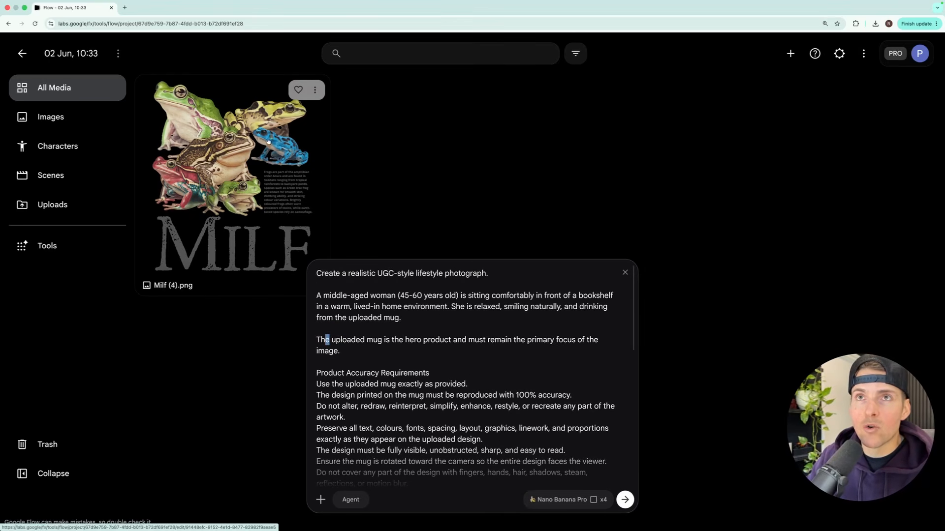
left_click(315, 90)
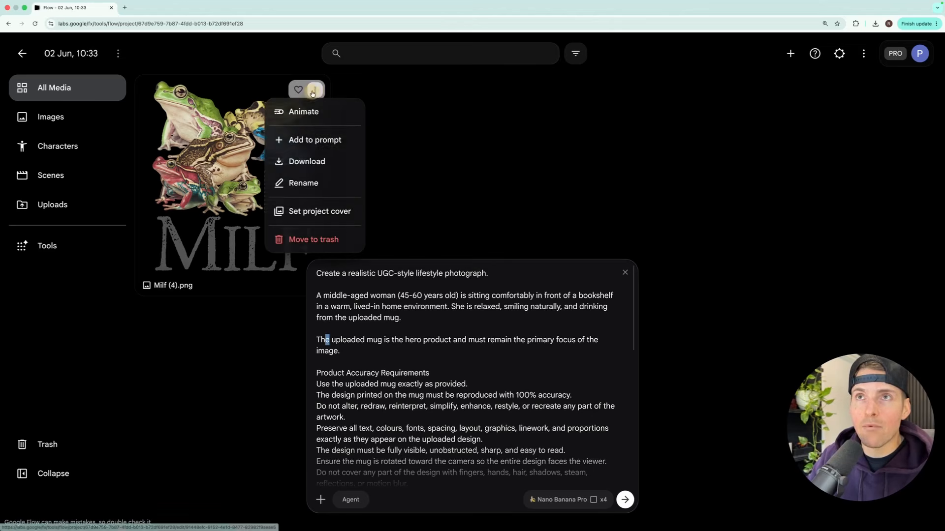
left_click(309, 141)
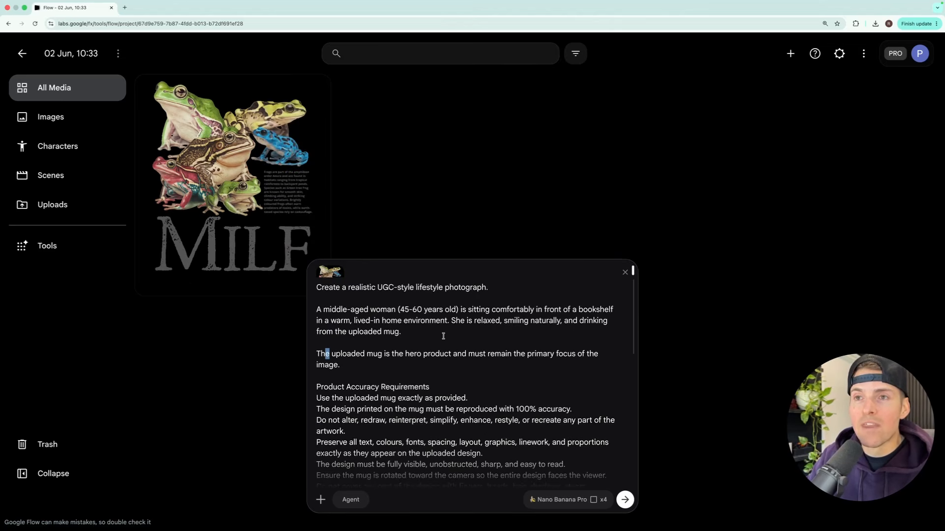
scroll(489, 358, "down", 3)
key("Return")
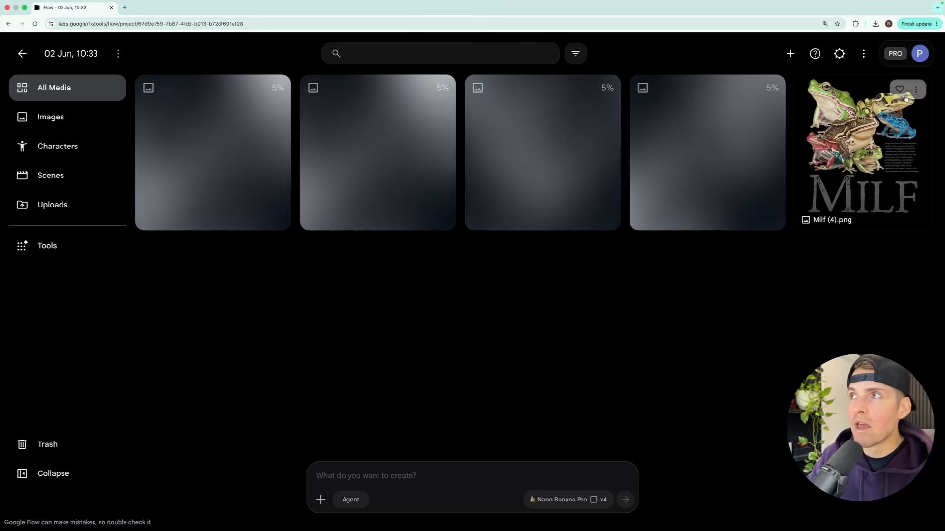
Step: Attach the frog design again, reuse the prompt from the pending images and generate another batch
left_click(913, 88)
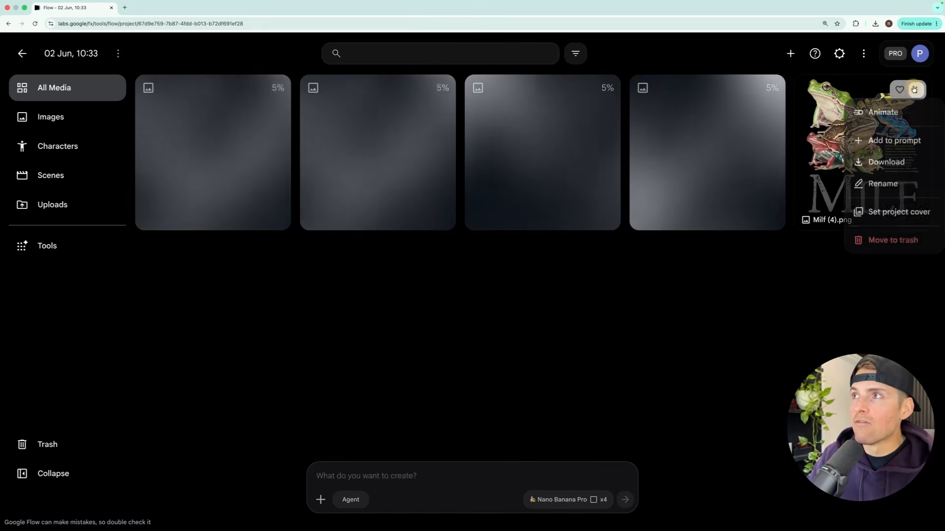
left_click(881, 141)
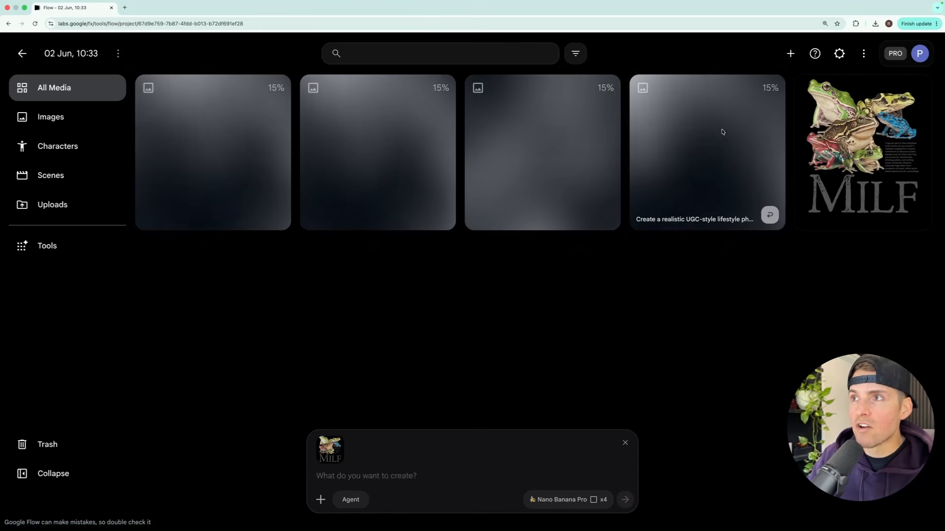
left_click(769, 215)
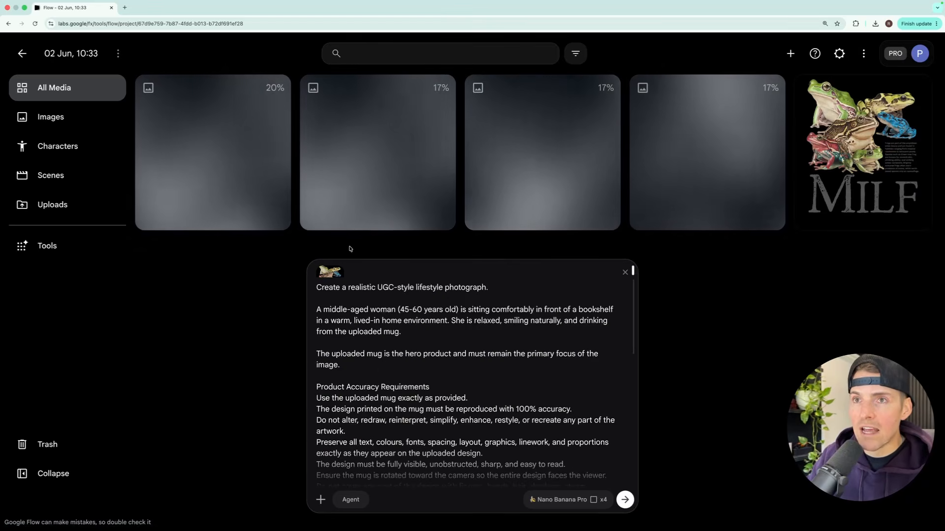
key("Return")
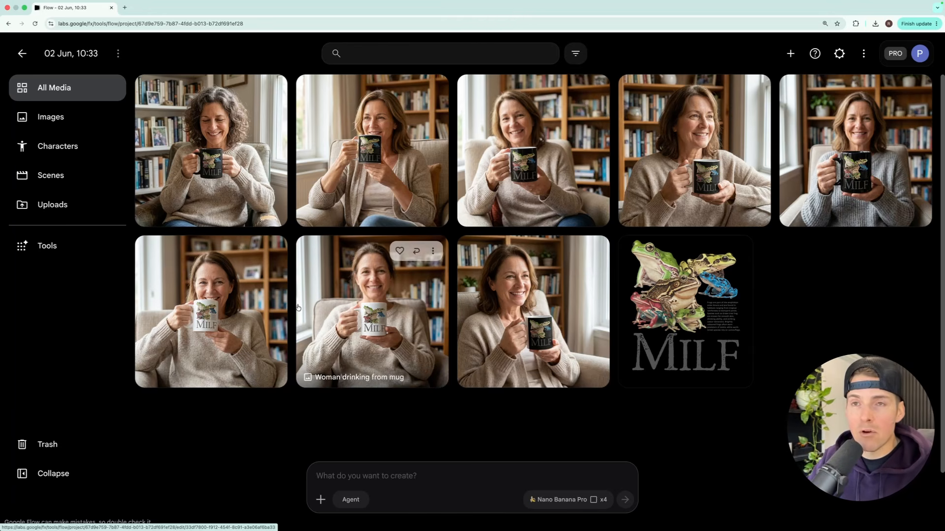
Step: Reuse the prompt of the white mug image "Woman drinking from mug" and add that image as a reference
left_click(417, 252)
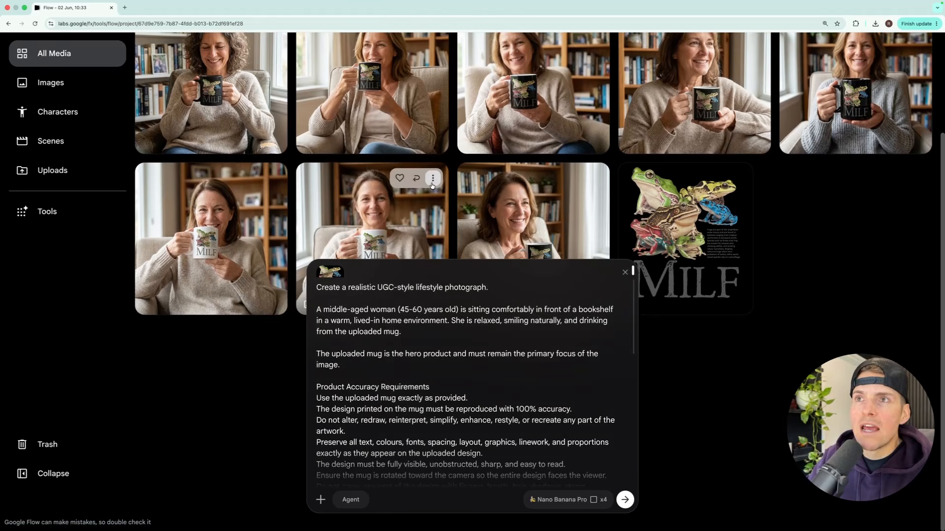
left_click(433, 178)
left_click(424, 228)
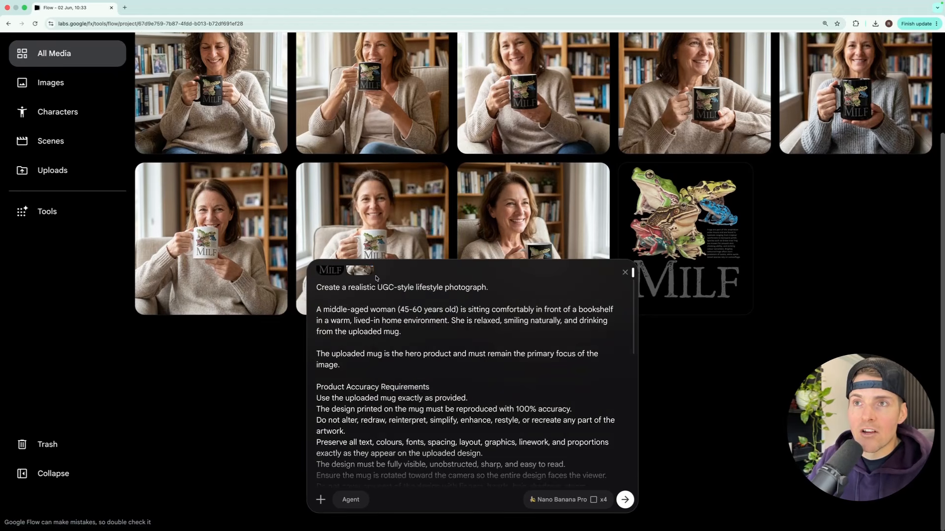
Step: Add an instruction beginning with "Ensure" under Critical Requirements in the reused mug prompt and generate new images
mouse_move(377, 246)
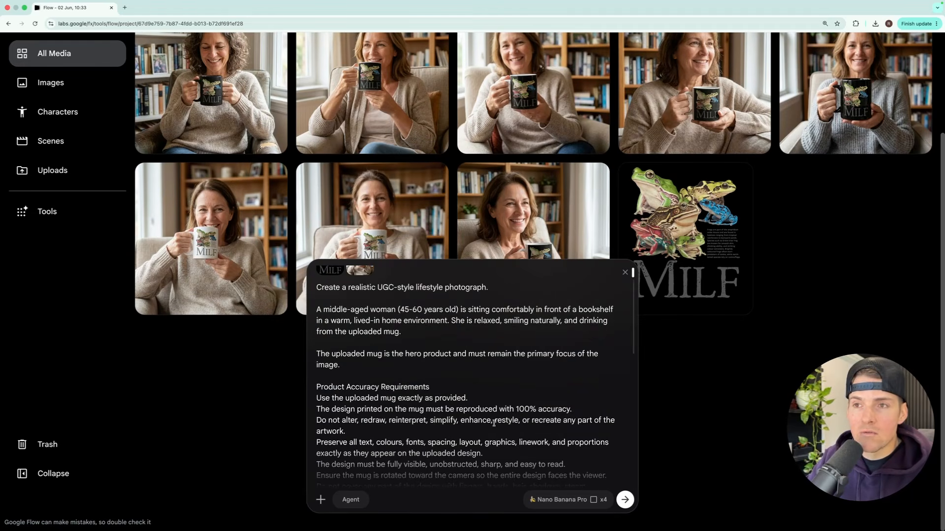
scroll(492, 411, "down", 10)
scroll(437, 427, "up", 3)
scroll(437, 427, "down", 3)
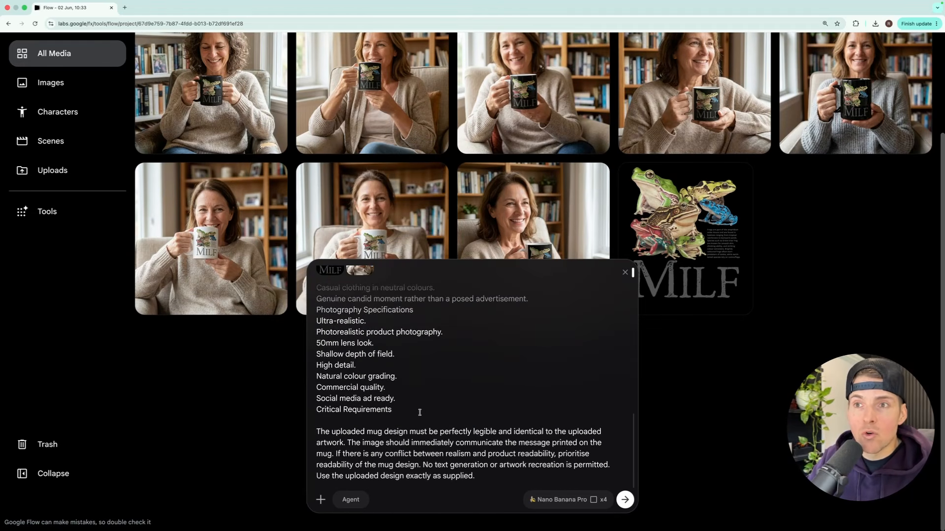
scroll(431, 410, "up", 2)
scroll(430, 409, "down", 2)
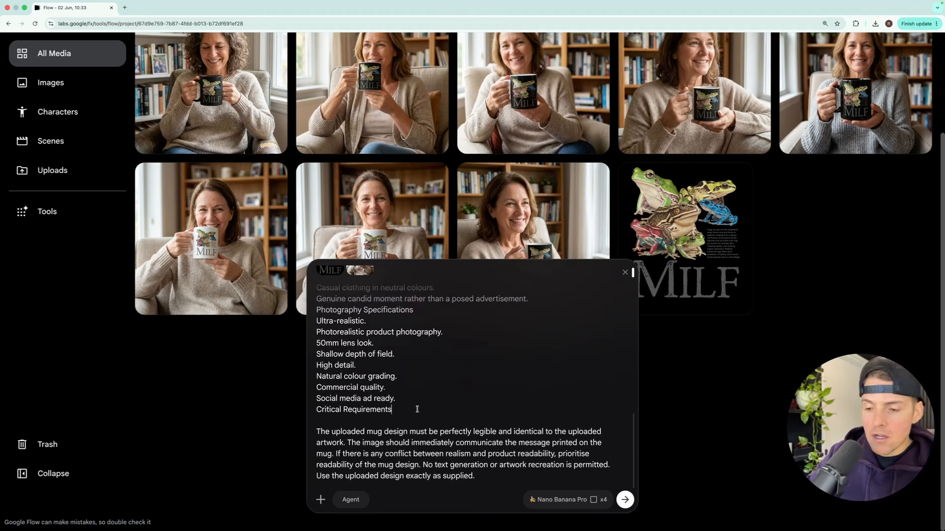
scroll(417, 409, "up", 10)
scroll(468, 384, "down", 10)
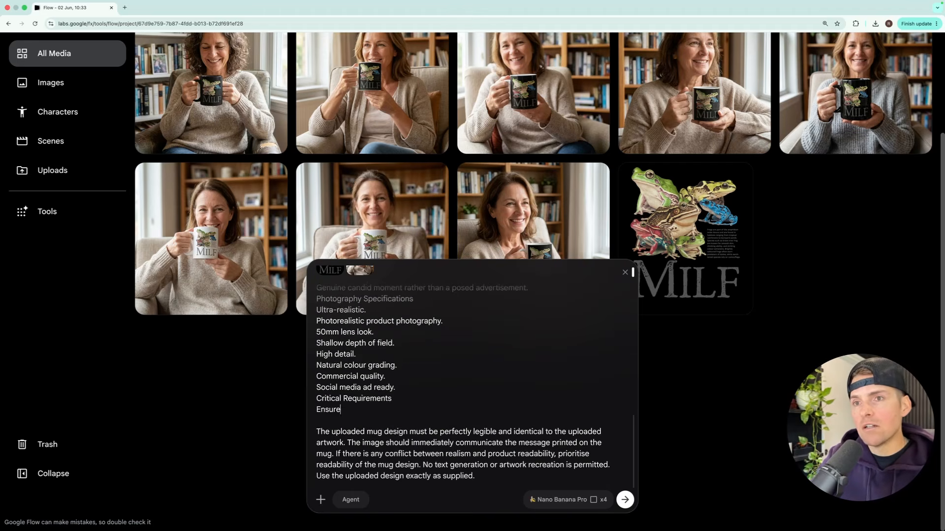
key("Return")
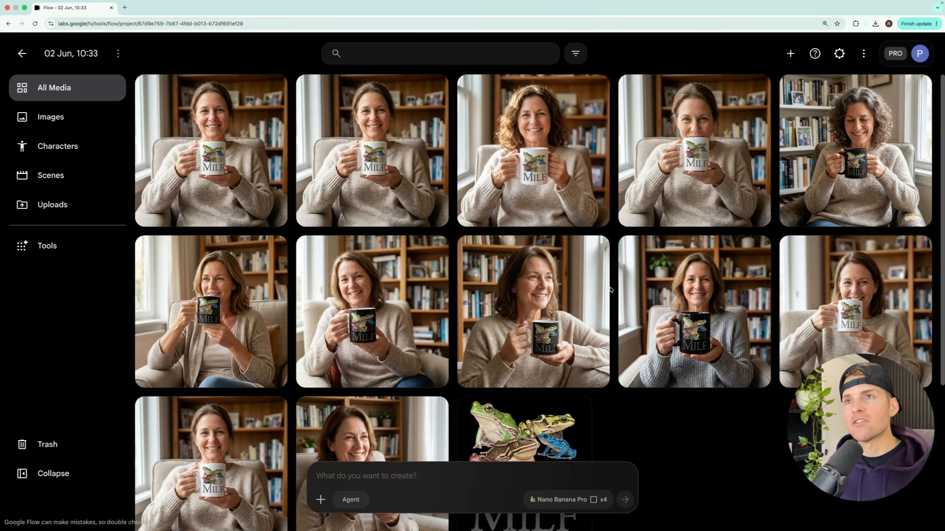
Step: Switch to ChatGPT, request a Flow UGC prompt of a young mom at a playground wearing a sandy Gildan shirt, and select the generated prompt
mouse_move(607, 292)
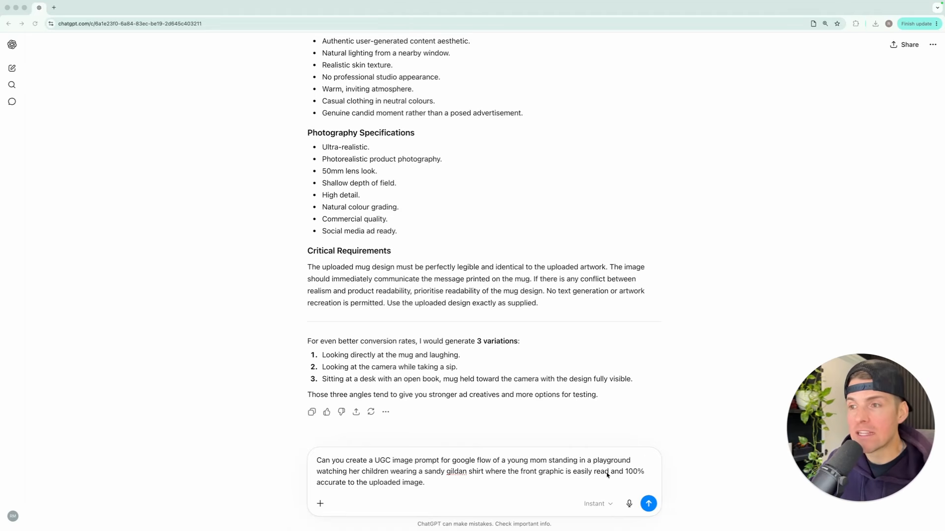
left_click(649, 503)
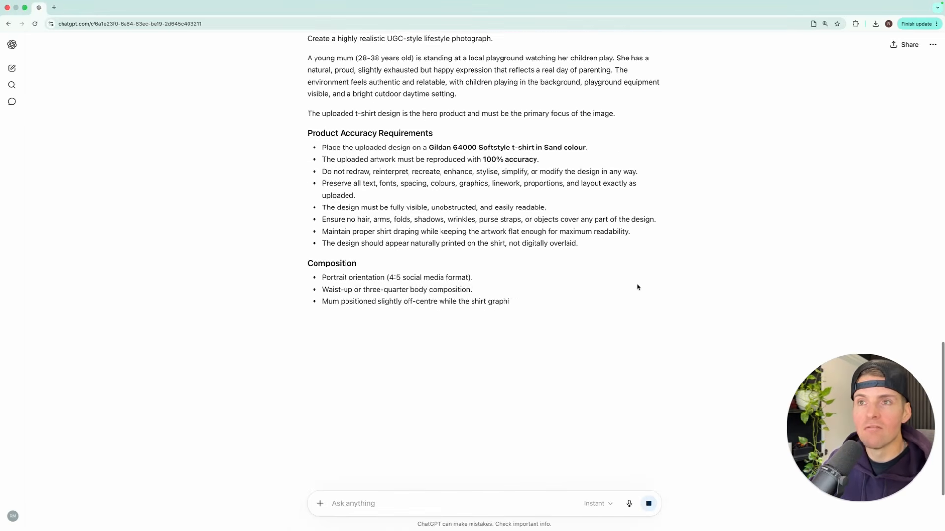
scroll(637, 286, "up", 3)
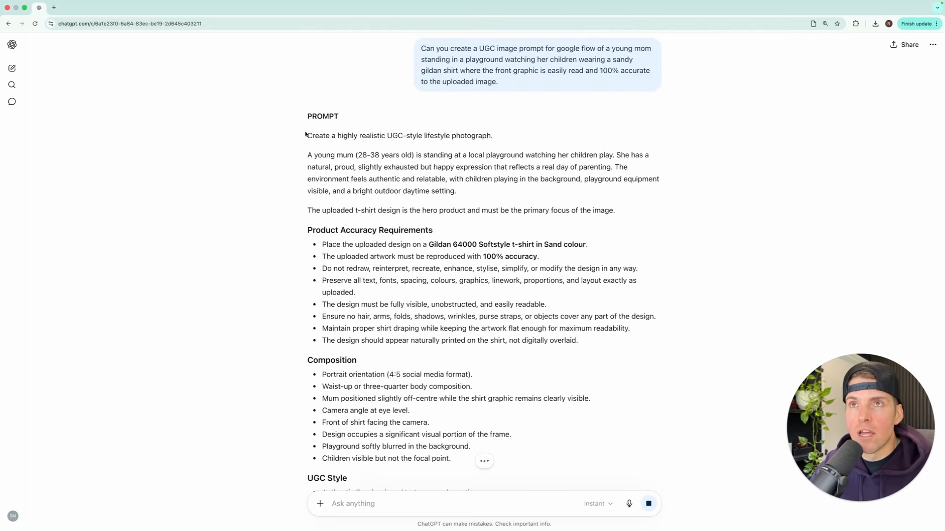
left_click_drag(310, 135, 583, 525)
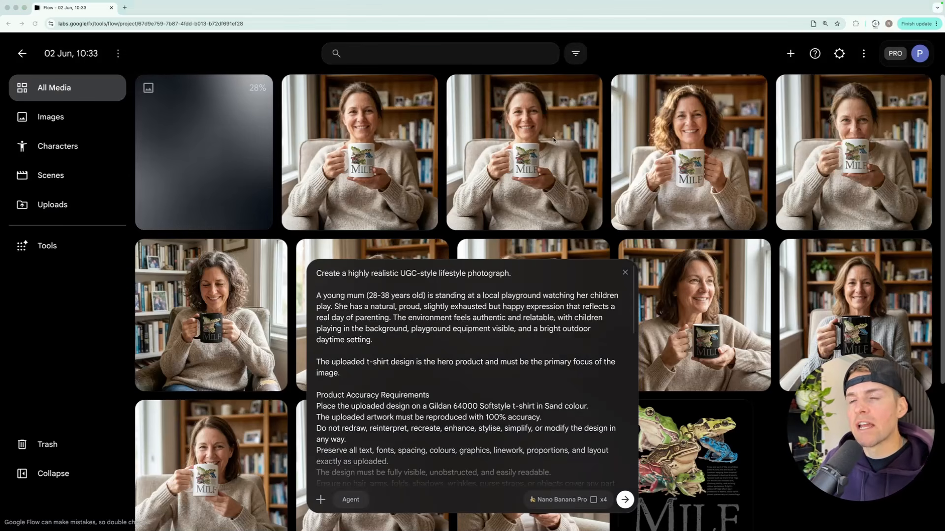
Step: Delete the block from "Photography Specifications" through "Commercial quality" from the playground t-shirt prompt
scroll(496, 292, "down", 2)
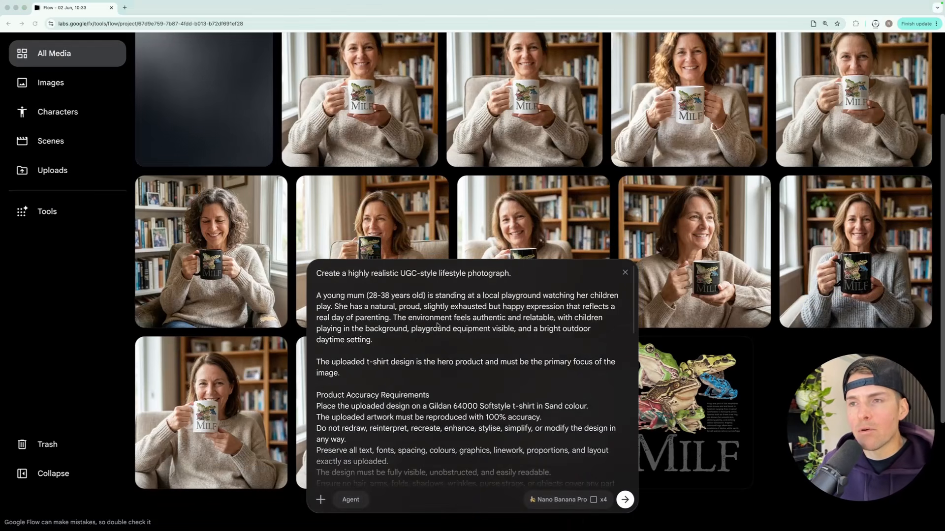
scroll(467, 336, "down", 1)
scroll(467, 336, "down", 2)
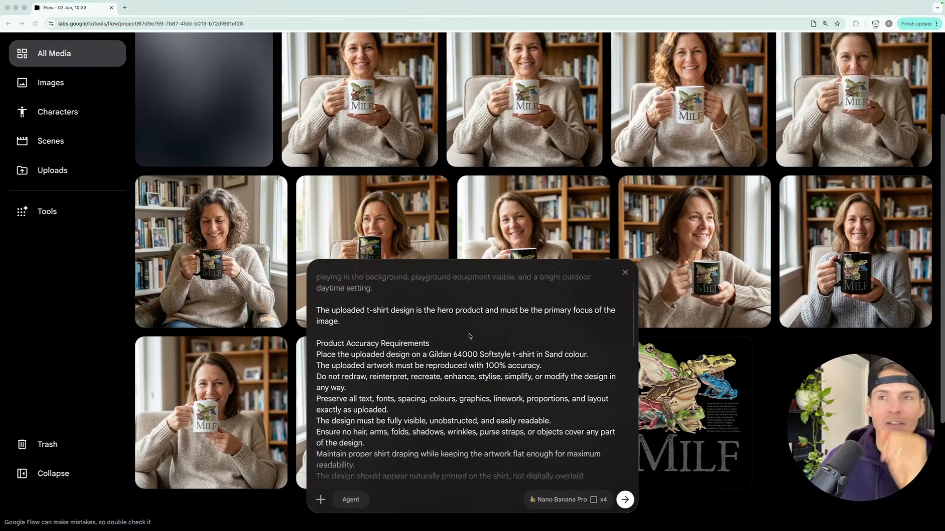
scroll(469, 337, "down", 6)
scroll(470, 336, "down", 5)
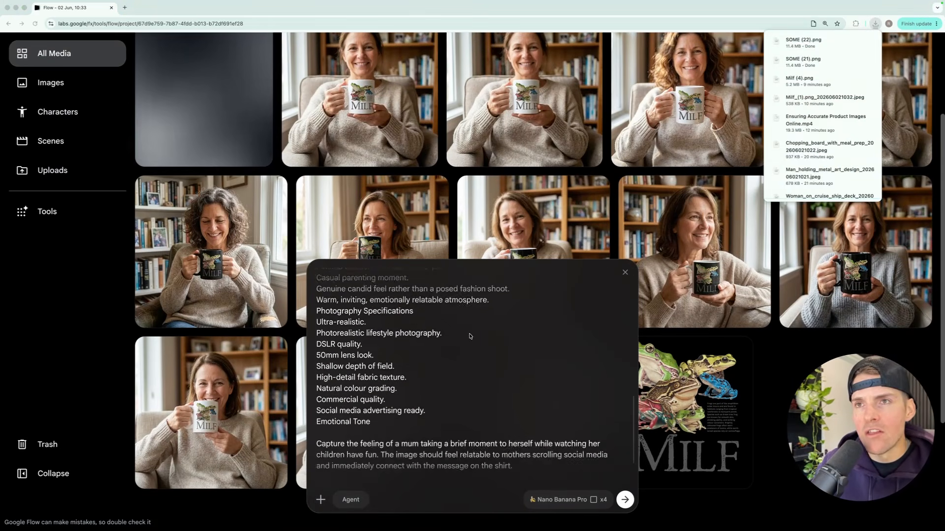
scroll(469, 336, "up", 3)
scroll(469, 336, "up", 3)
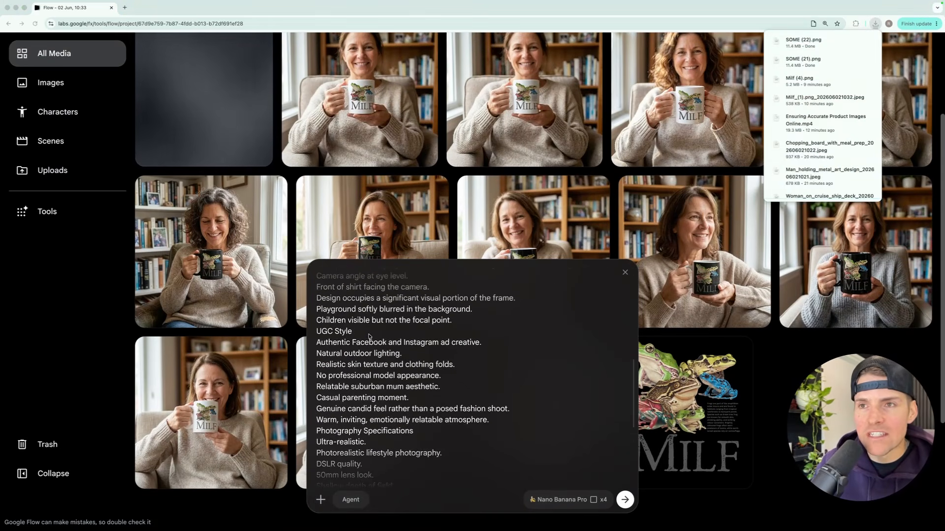
scroll(370, 336, "down", 3)
scroll(370, 336, "down", 2)
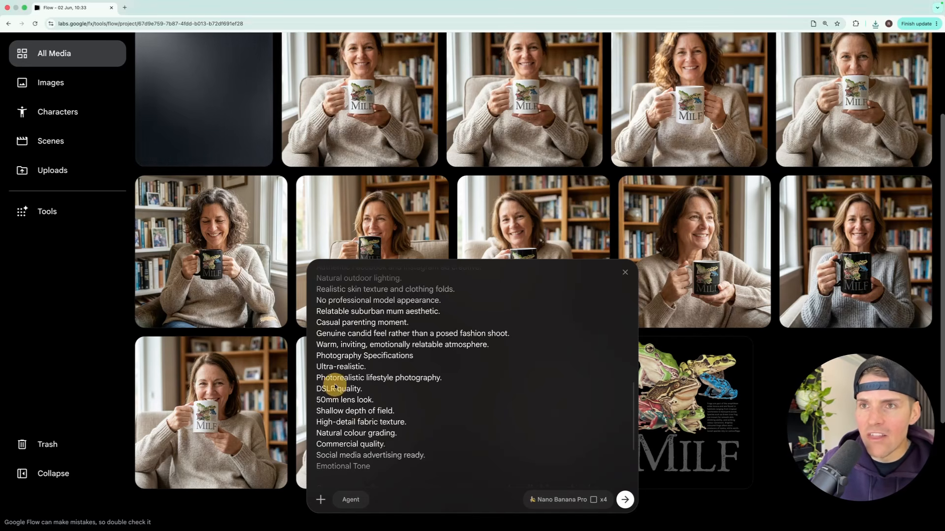
left_click_drag(317, 357, 391, 439)
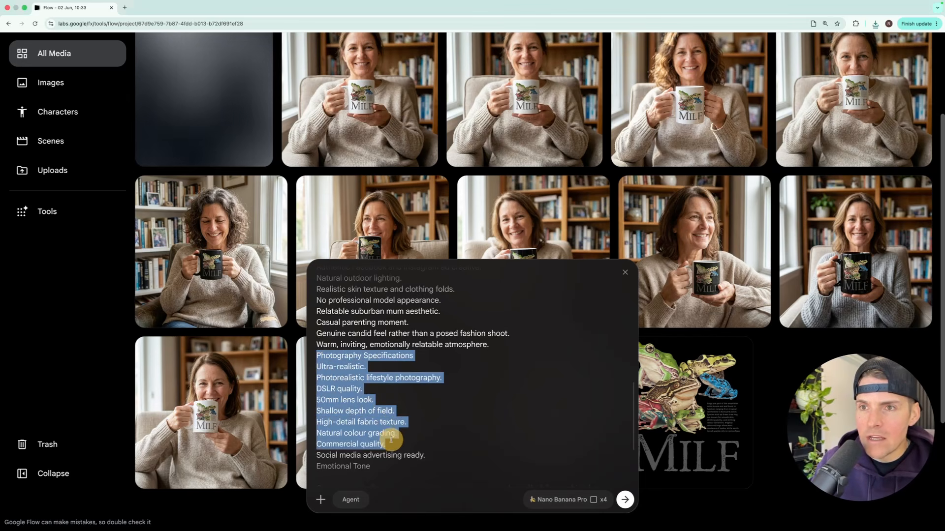
key("BackSpace")
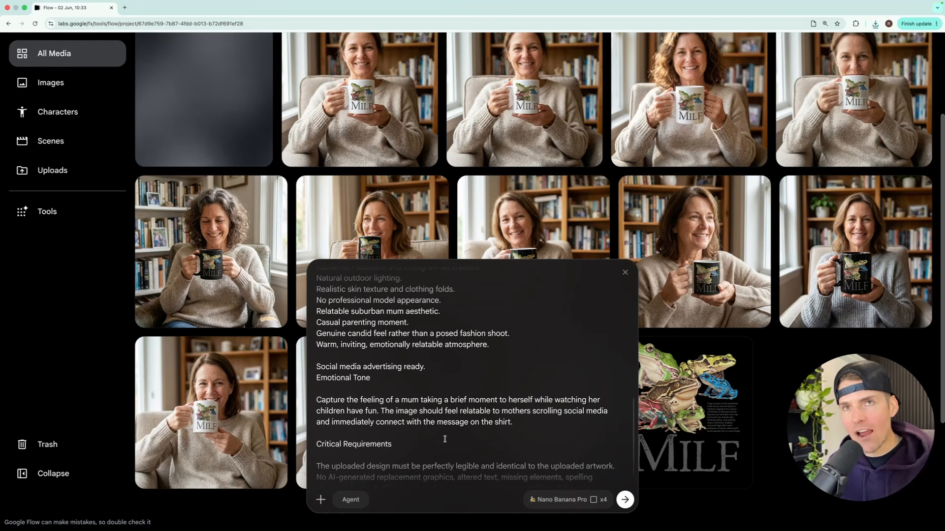
Step: Attach the "Motherhood is the realest hood" design SOME (21).png to the prompt and generate four 1:1 images with Nano Banana Pro
scroll(473, 423, "down", 2)
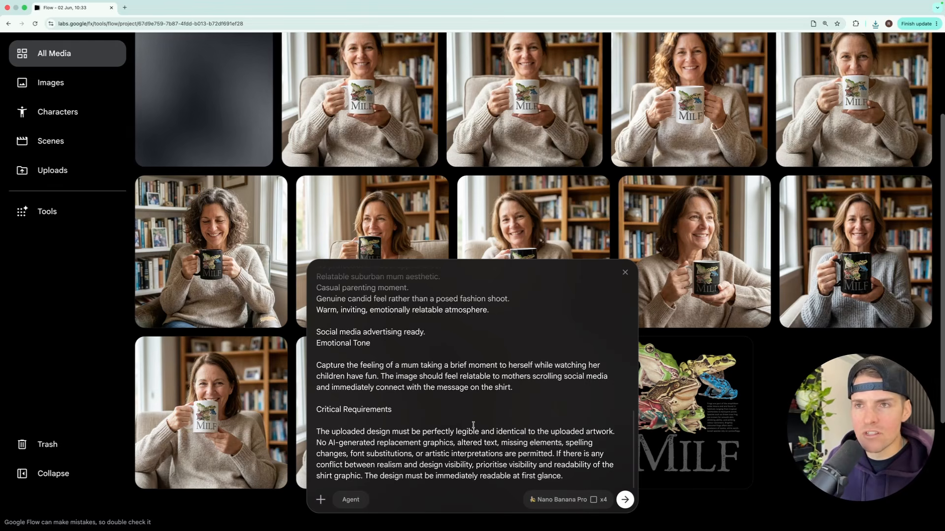
scroll(471, 426, "up", 10)
scroll(236, 171, "up", 2)
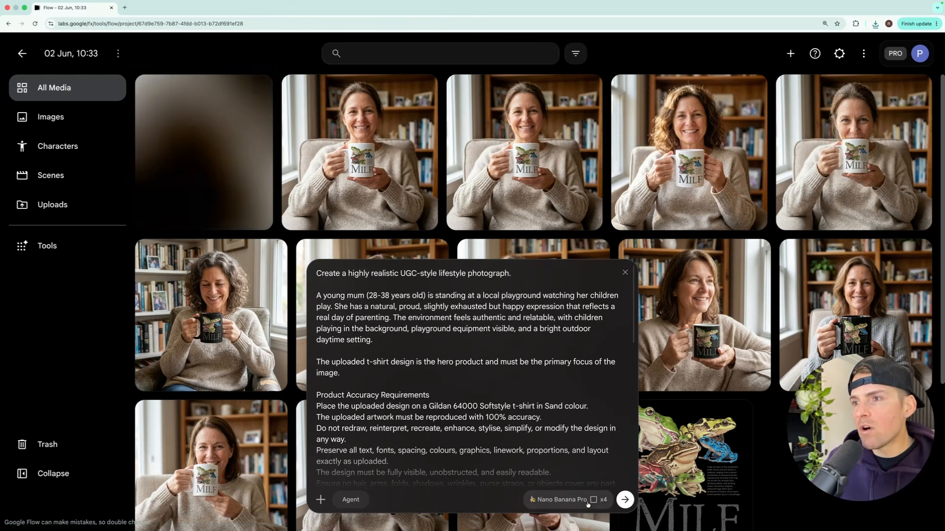
left_click(566, 499)
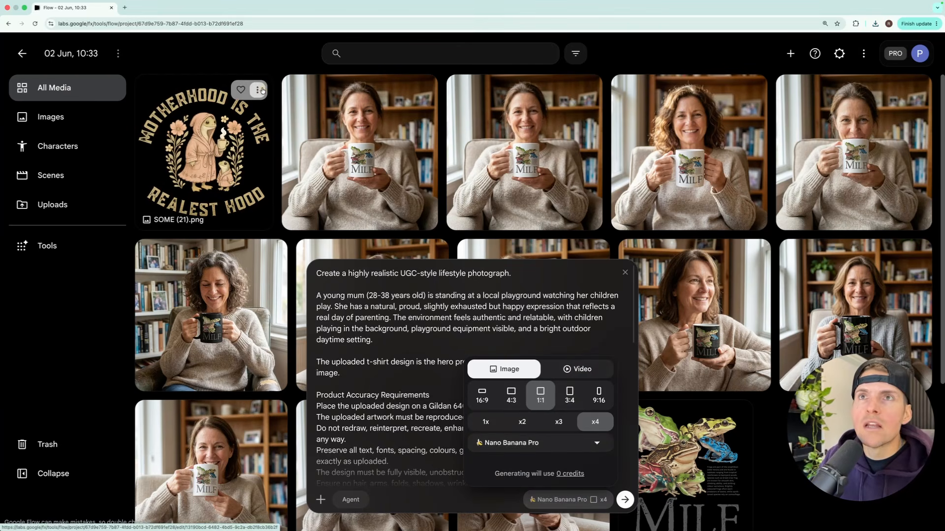
left_click(258, 90)
left_click(249, 141)
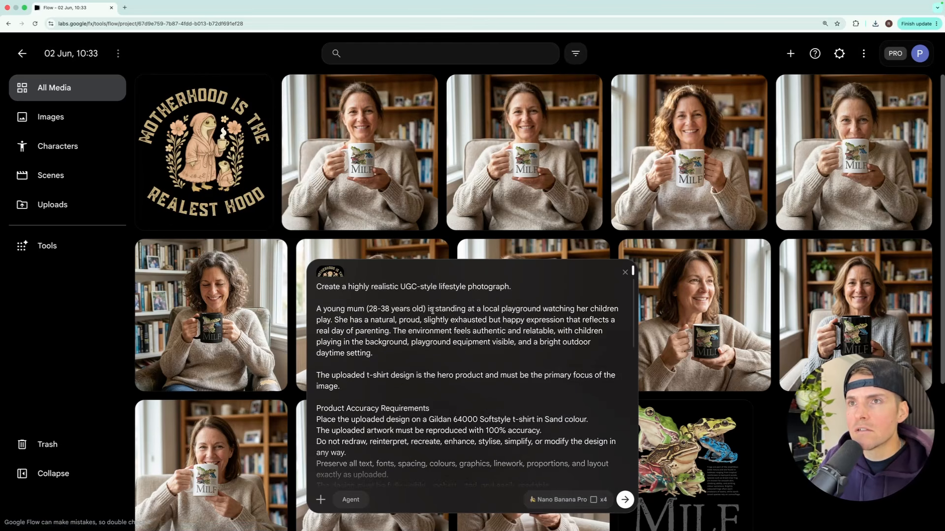
scroll(358, 276, "down", 1)
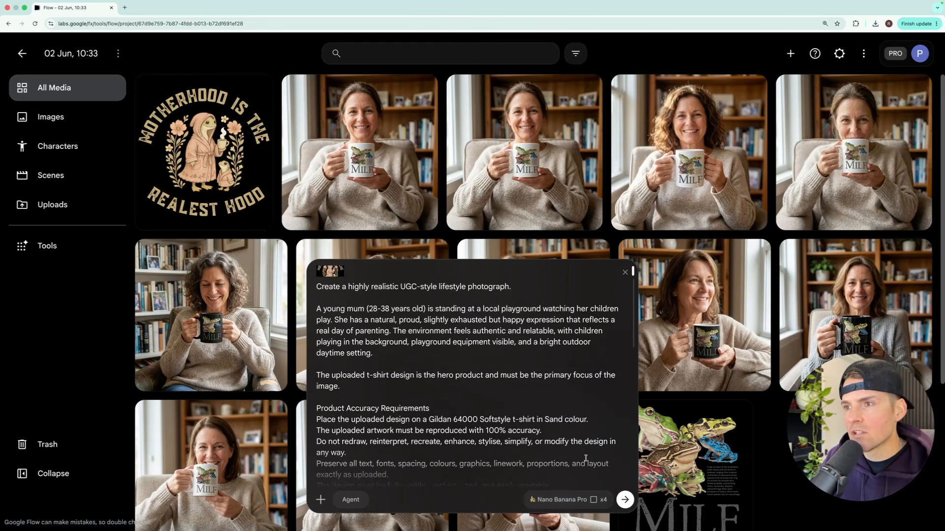
left_click(624, 500)
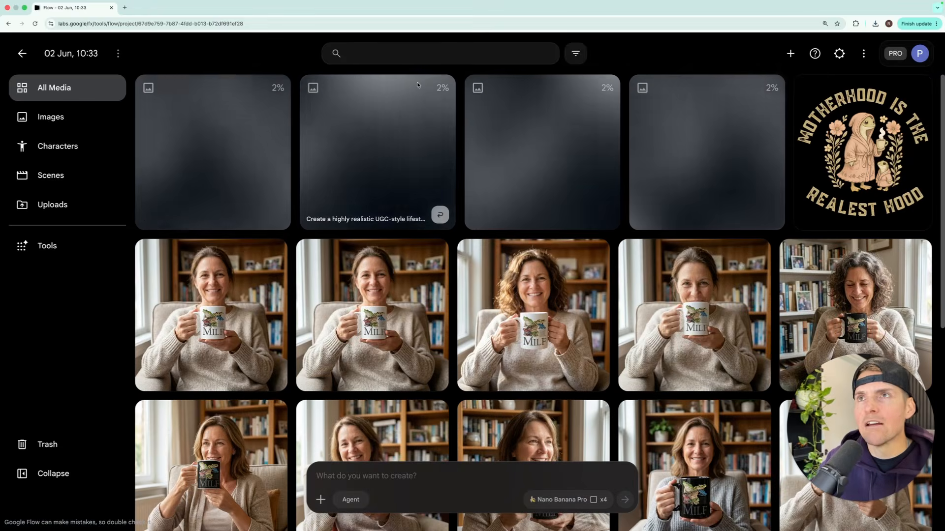
Step: Reuse the pending images' prompt with the SOME (21).png design, set the aspect ratio to 3:4 and generate four more images
left_click(439, 215)
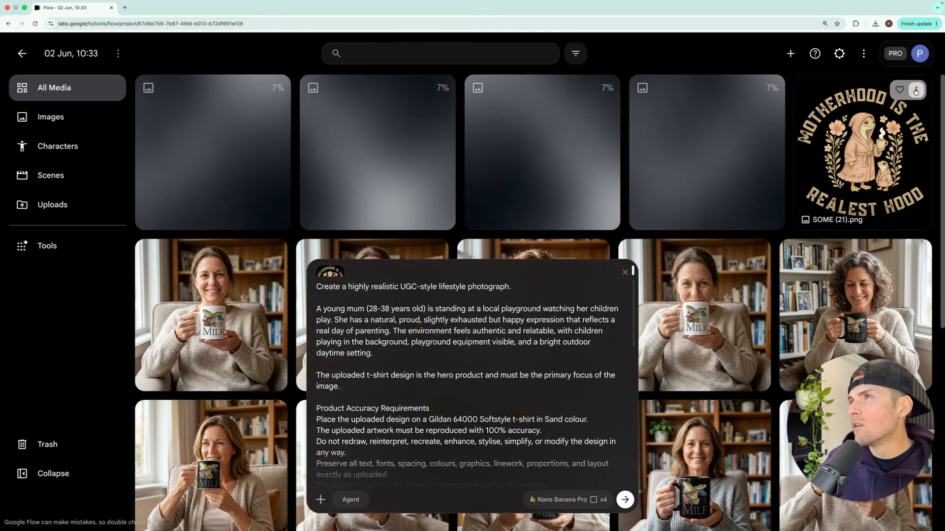
left_click(916, 90)
left_click(886, 140)
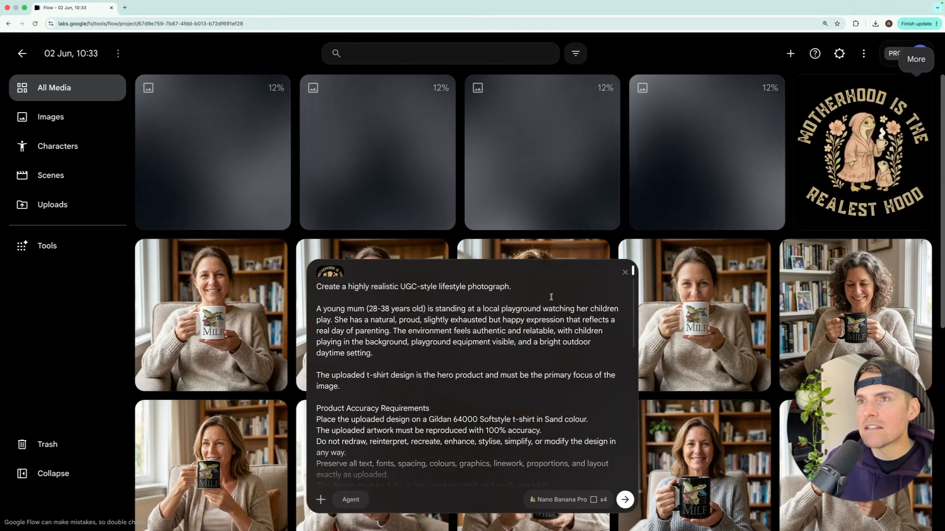
scroll(495, 348, "down", 5)
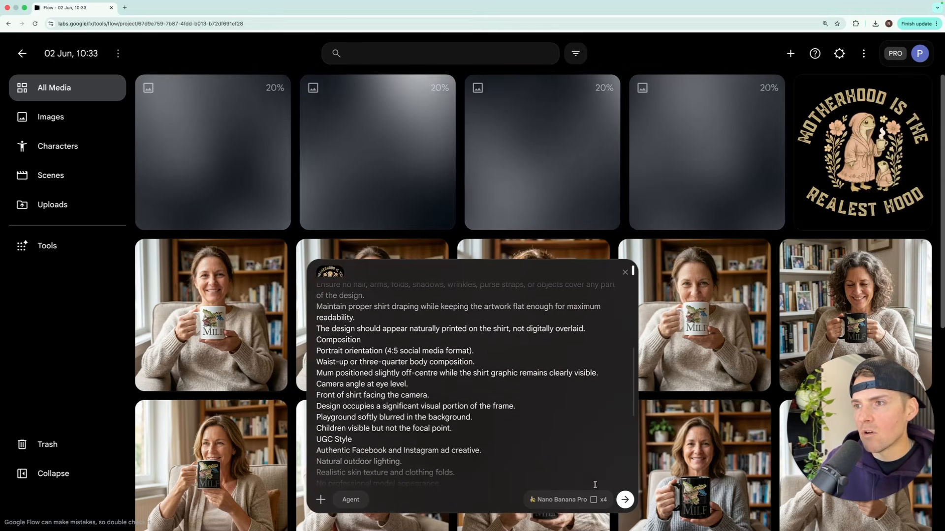
left_click(599, 501)
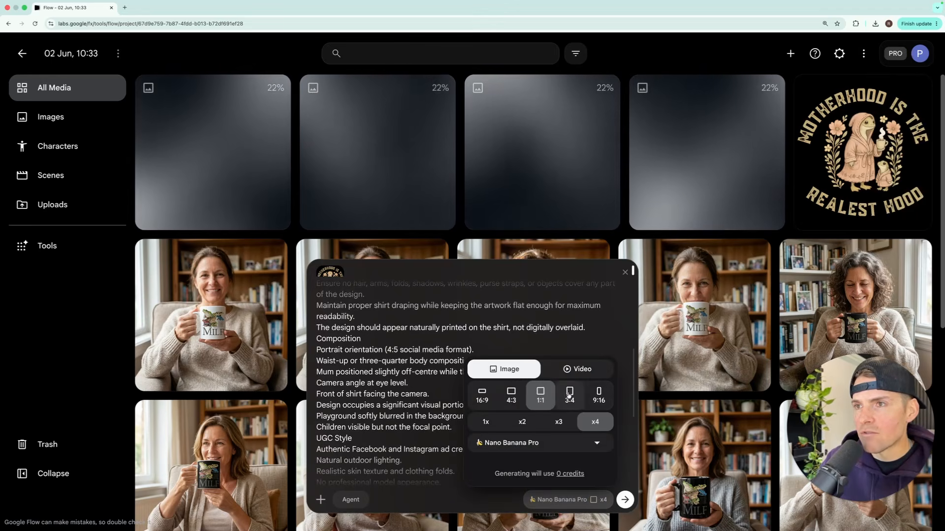
left_click(625, 500)
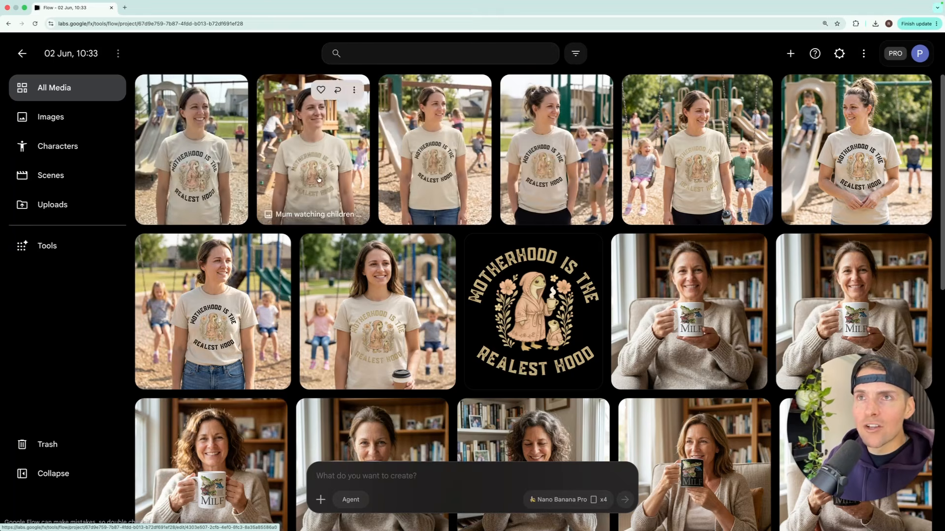
Step: Open the playground image of the long-haired mum holding a coffee cup to examine the shirt design
left_click(345, 266)
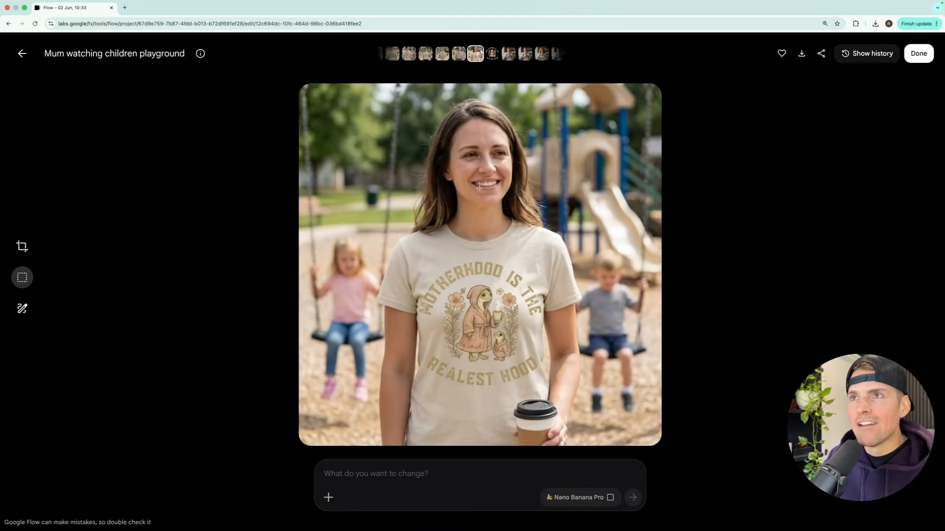